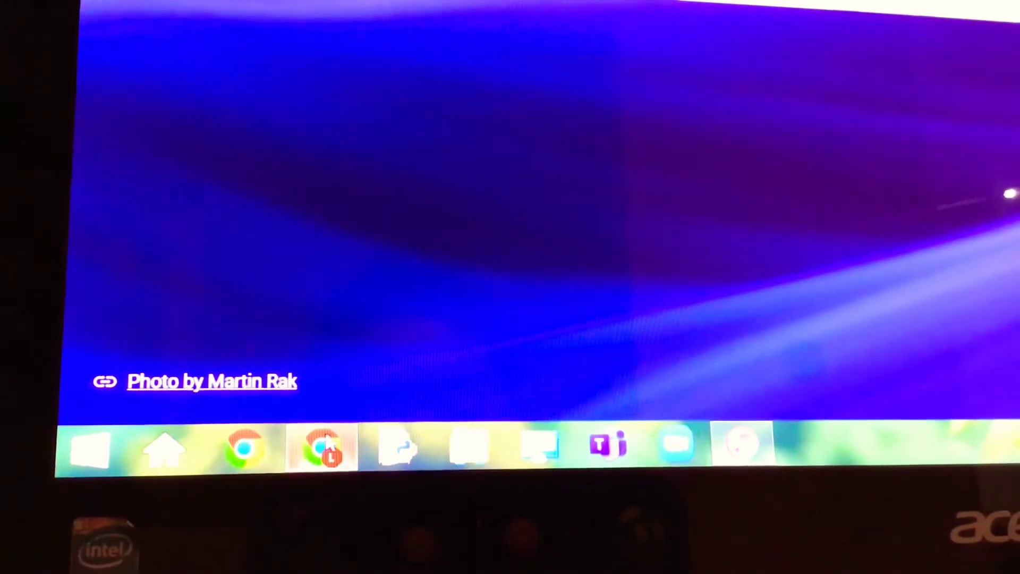
Step: Launch iTunes from the Windows taskbar icon
{"action": "left_click", "coordinate": [762, 448]}
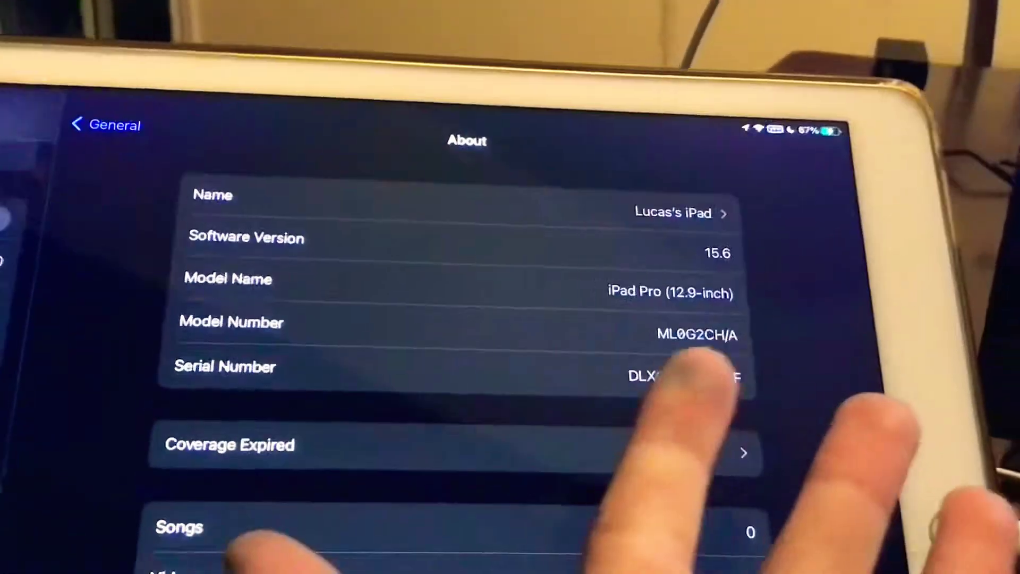
{"action": "scroll", "coordinate": [638, 359], "scroll_direction": "down", "scroll_amount": 2}
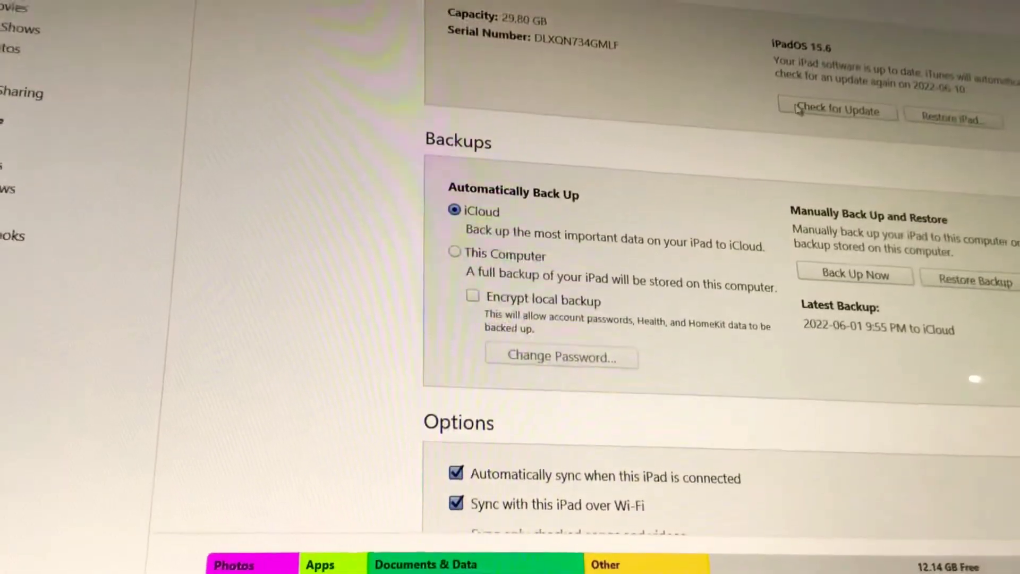
Step: Open the file picker to choose the iPadOS 14.8 IPSW file for the iPad
{"action": "left_click", "coordinate": [799, 118]}
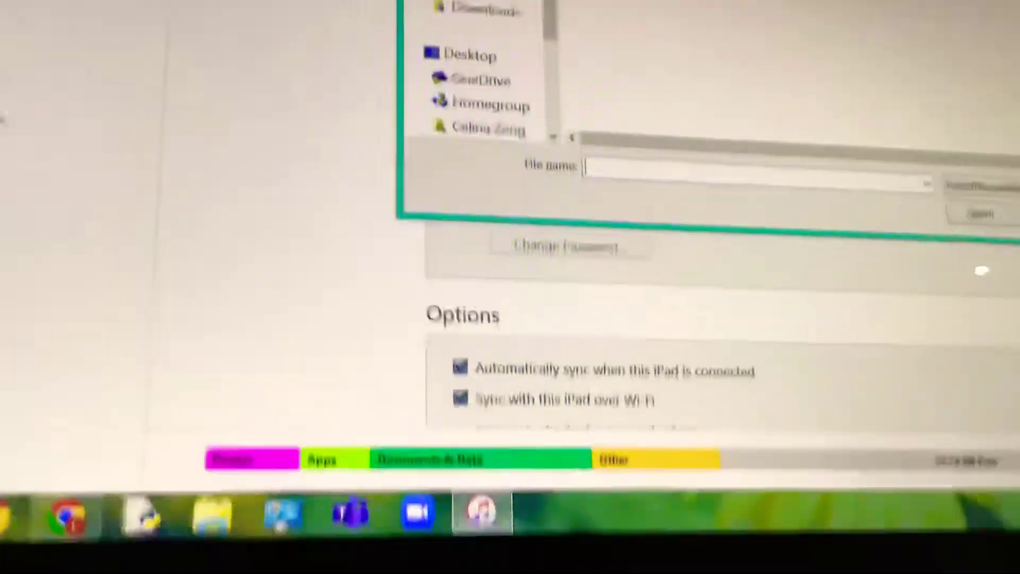